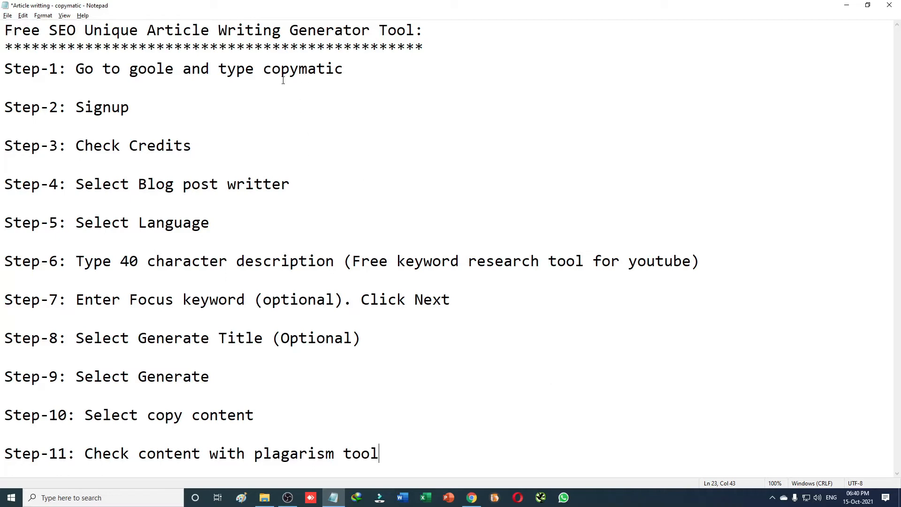
Correct the misspelled "goole" to "google" in the Step-1 line of the notes.
key("alt+Tab")
key("alt+Tab")
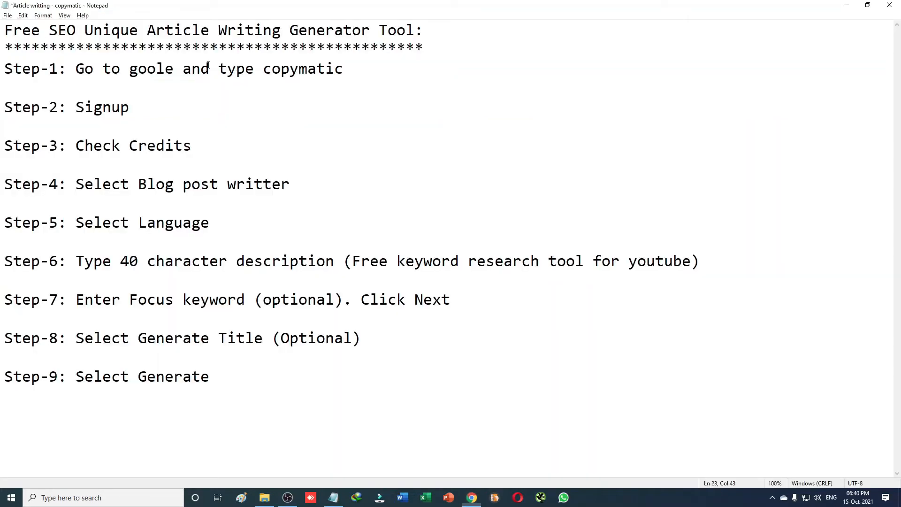
left_click(157, 68)
type("g")
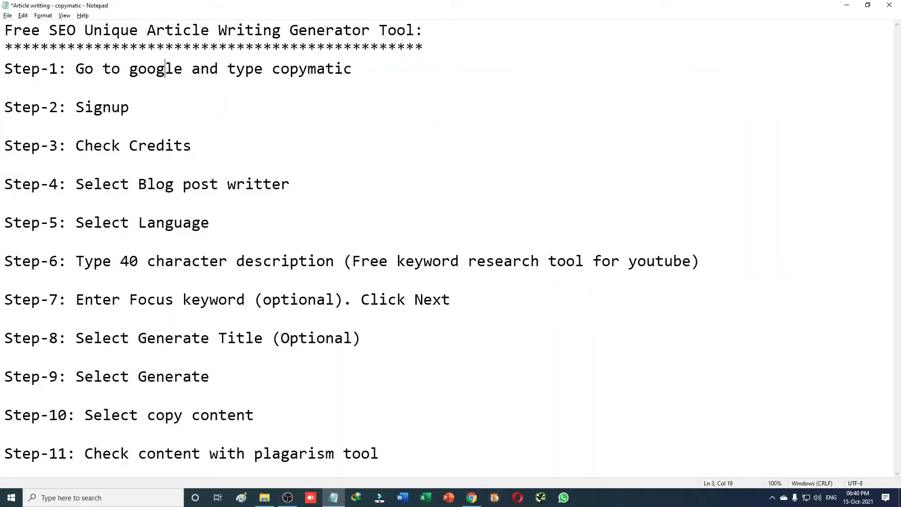
Switch to Chrome, open the Google home page and search for "copymatic".
key("alt+Tab")
left_click(239, 9)
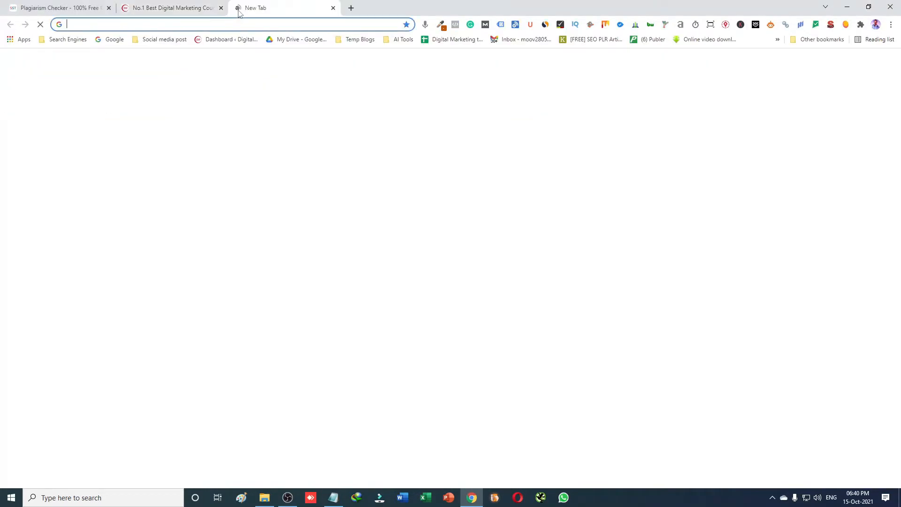
left_click(113, 39)
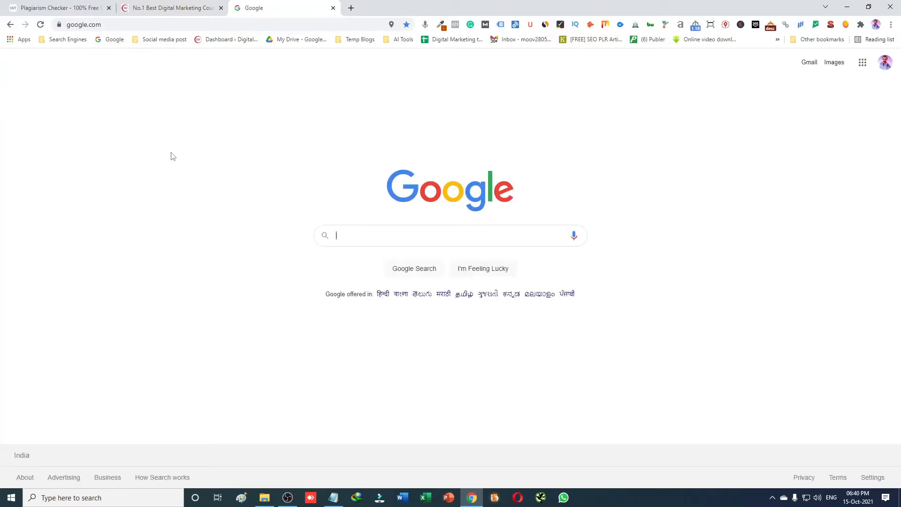
type("copymatic")
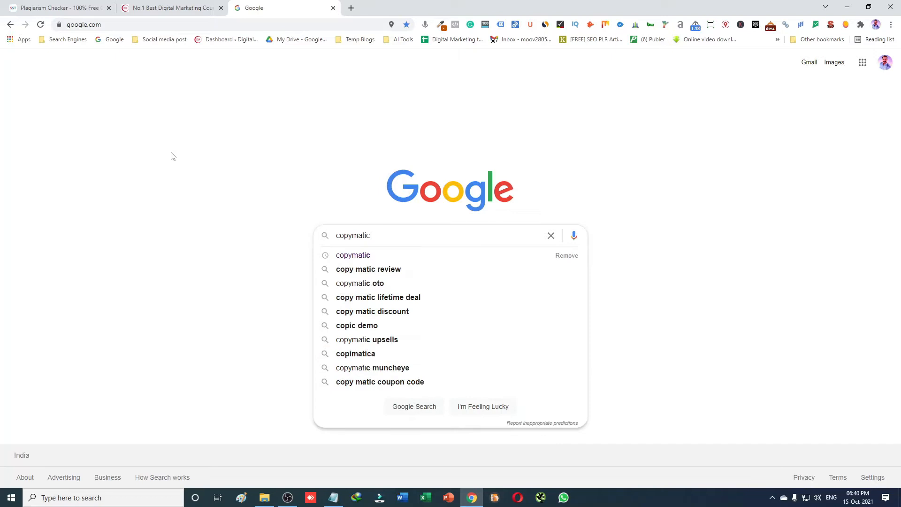
left_click(359, 262)
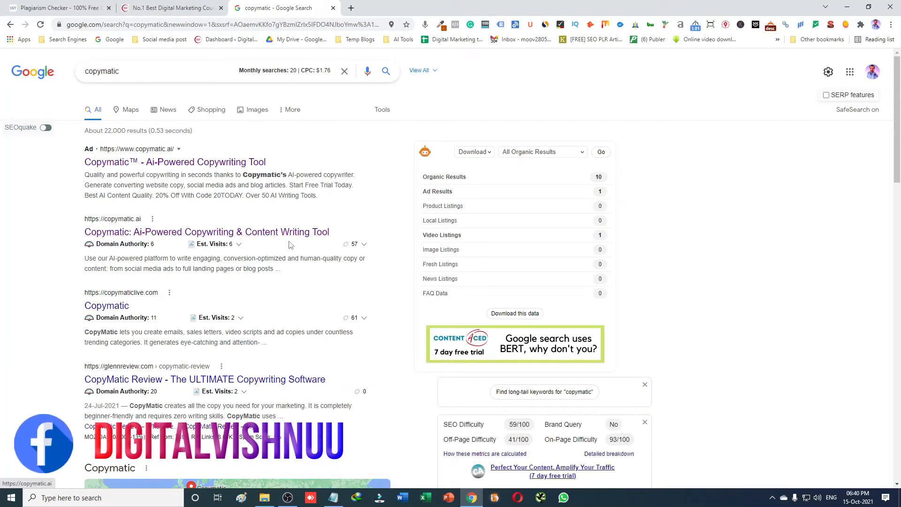
Open the copymatic.ai search result in an incognito window and view its free-trial sign-up form and Google sign-in option.
right_click(300, 232)
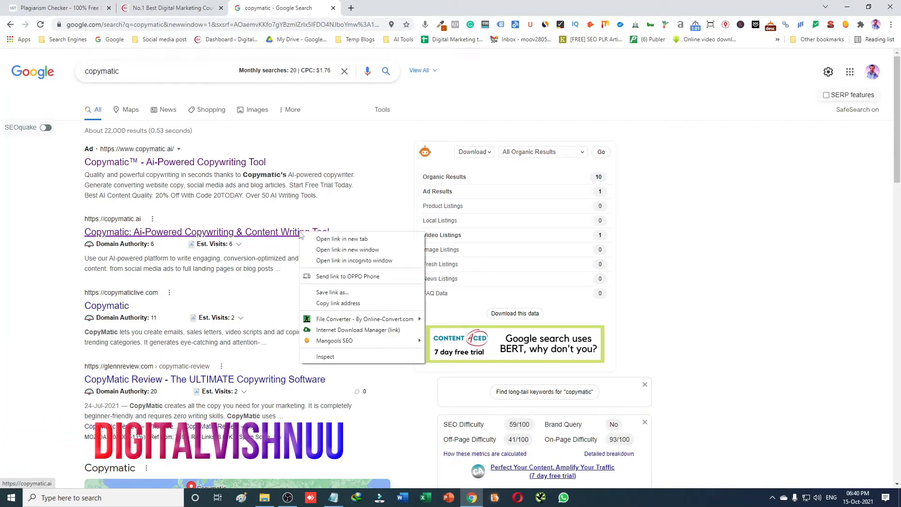
left_click(355, 264)
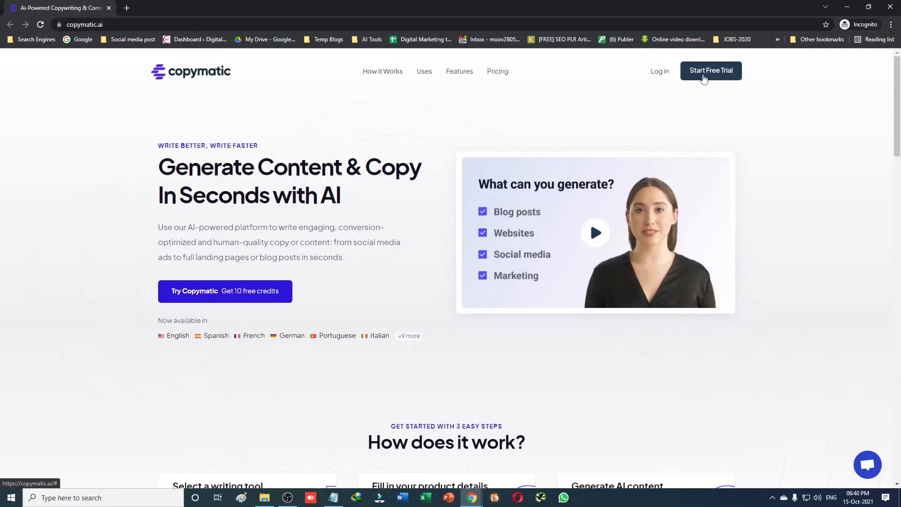
left_click(707, 79)
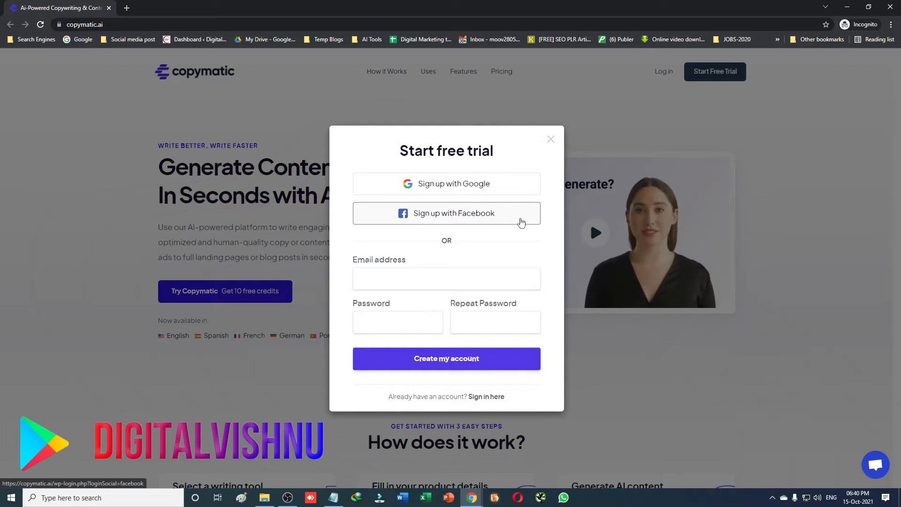
left_click(454, 192)
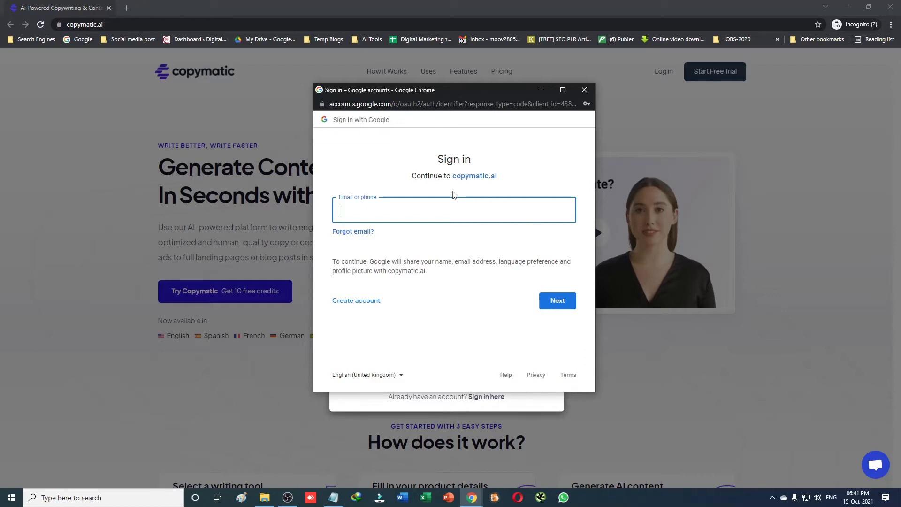
left_click(583, 90)
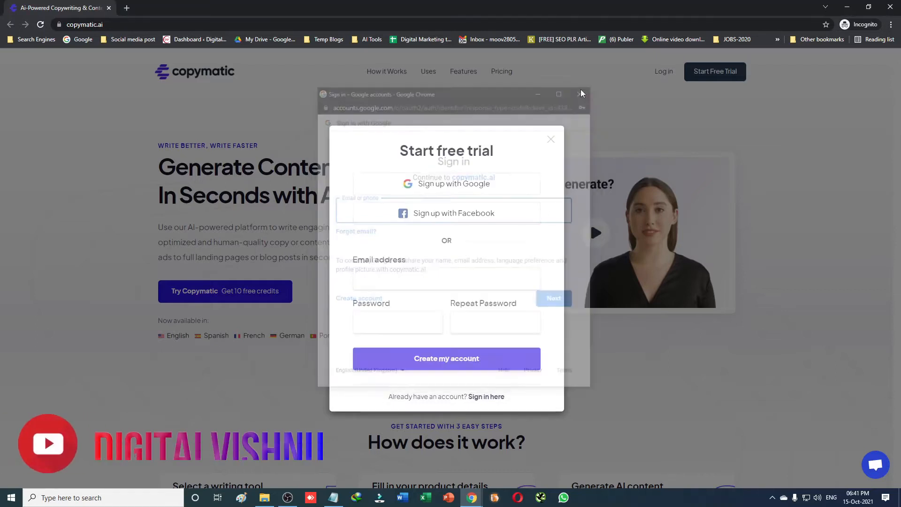
left_click(552, 140)
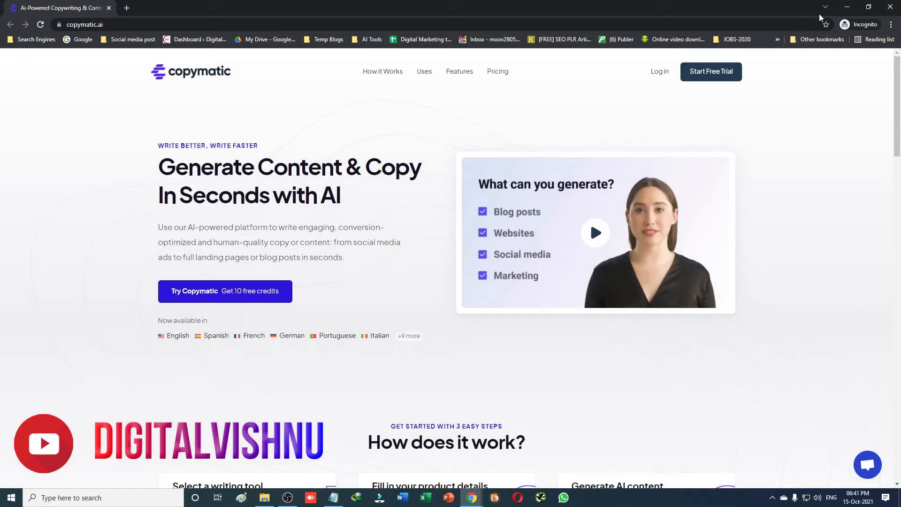
left_click(848, 10)
Open the copymatic.ai search result in the regular browser window and go to the account's dashboard.
left_click(288, 238)
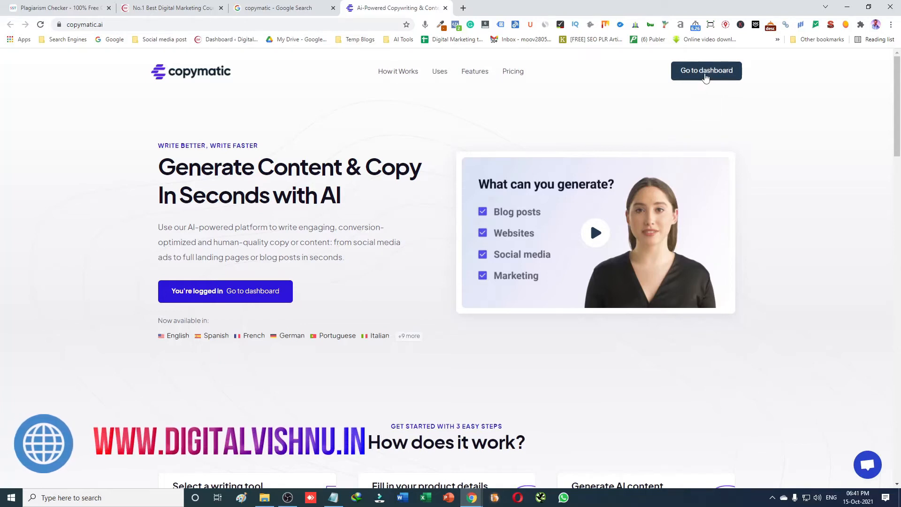
left_click(706, 75)
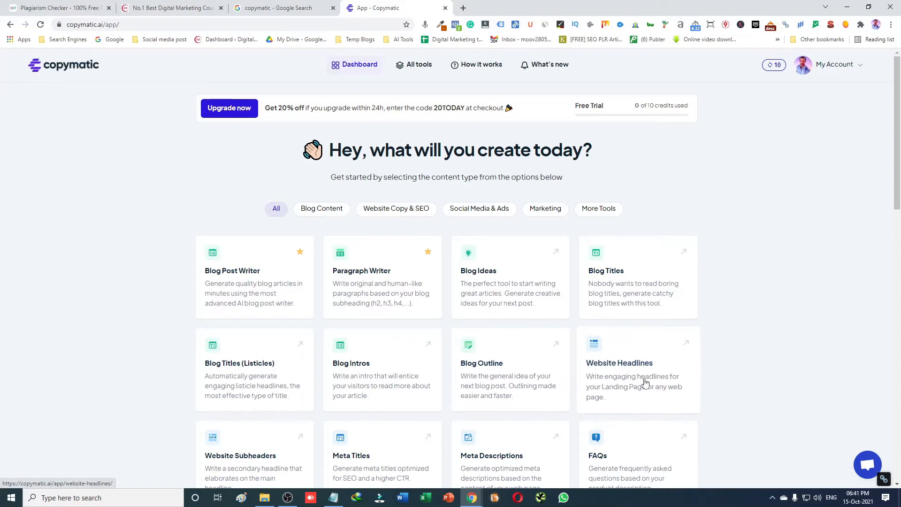
Examine the range of writing tools offered on the dashboard and check the account's remaining credits.
scroll(644, 382, "down", 2)
scroll(644, 382, "up", 1)
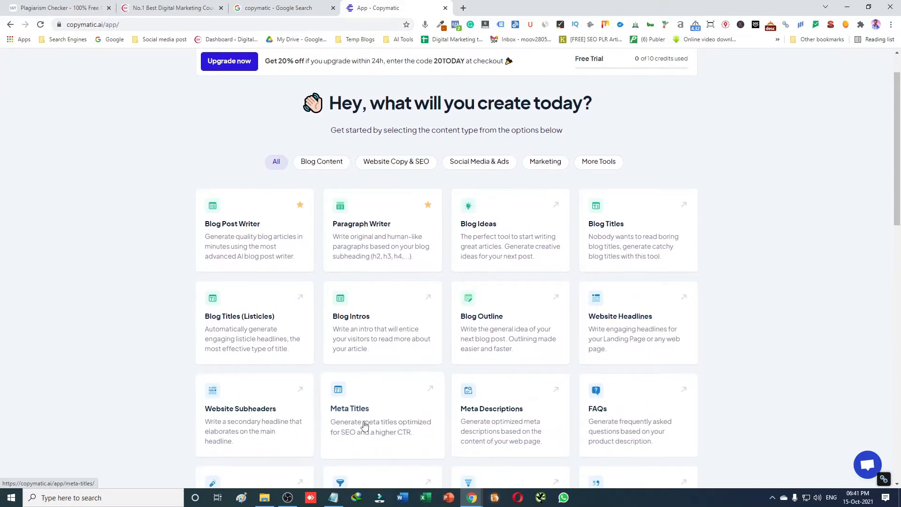
scroll(476, 422, "down", 4)
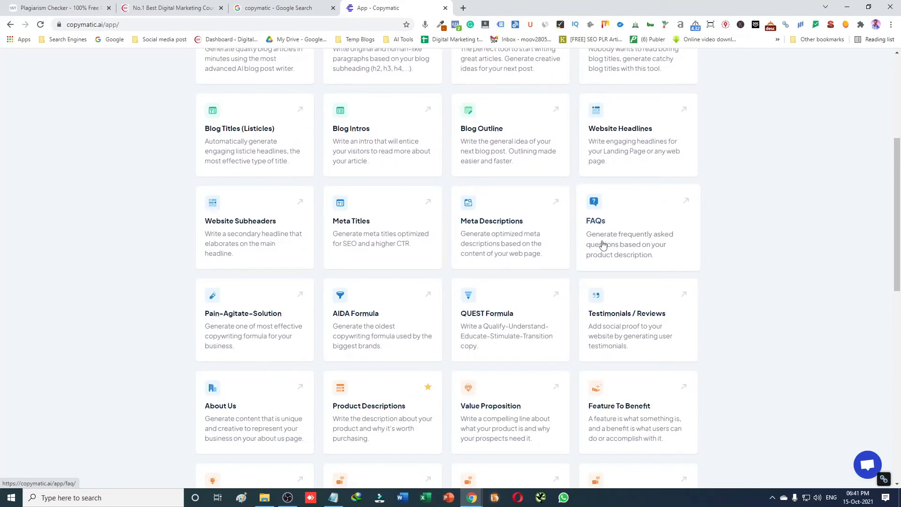
scroll(355, 374, "down", 5)
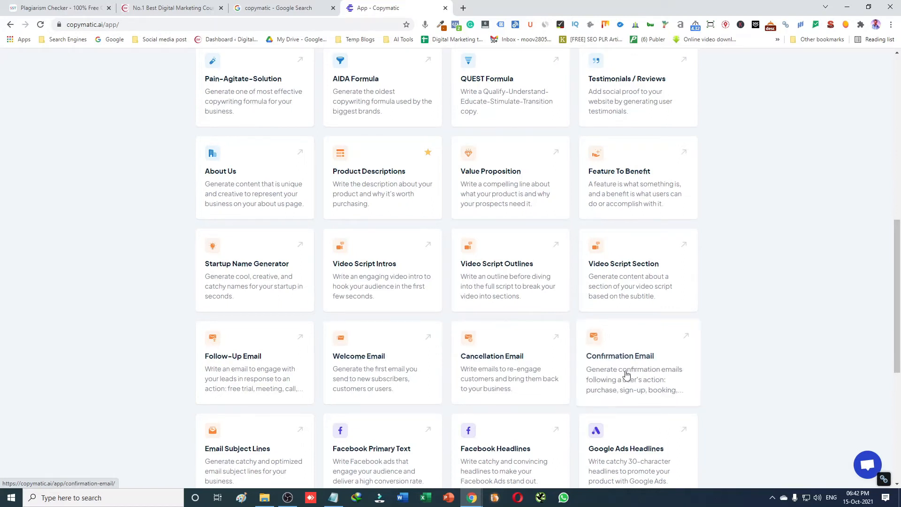
scroll(626, 374, "down", 3)
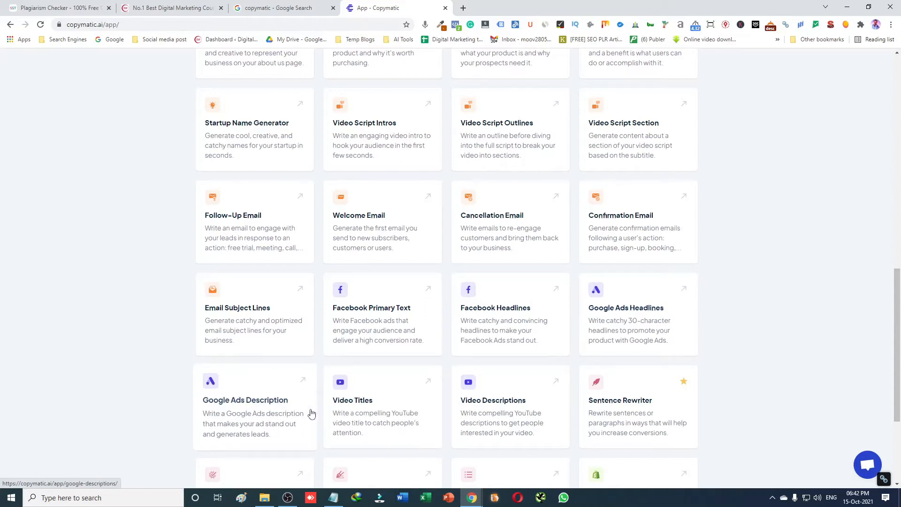
scroll(362, 417, "down", 1)
scroll(362, 416, "down", 1)
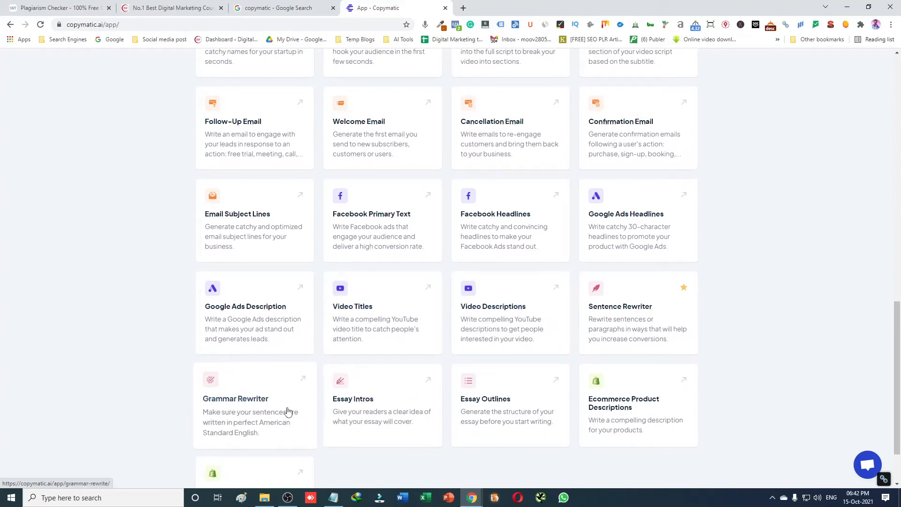
scroll(288, 411, "down", 1)
scroll(288, 410, "up", 7)
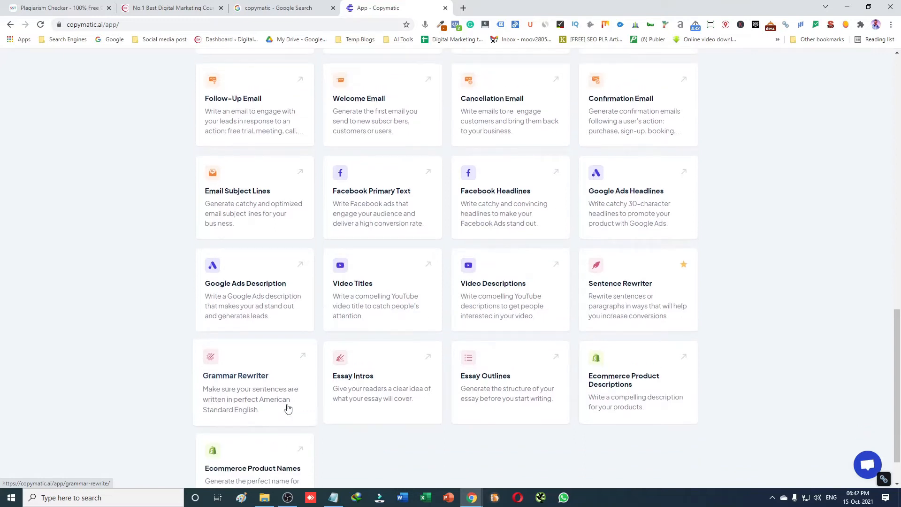
scroll(289, 410, "up", 10)
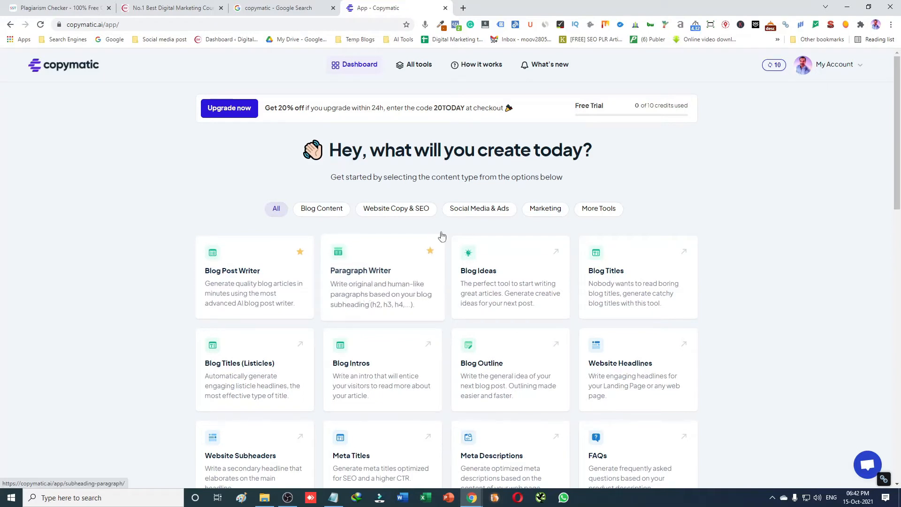
mouse_move(774, 66)
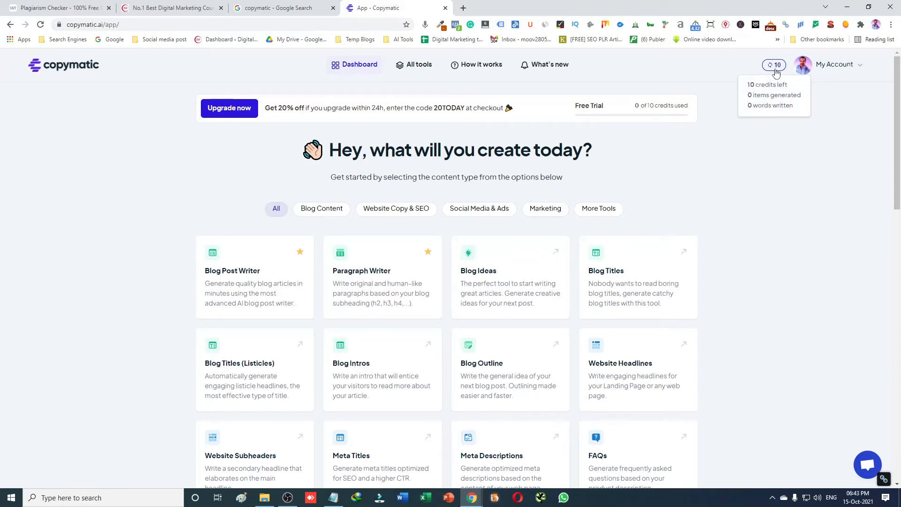
Open the Blog Post Writer and keep English (US) as the language and Regular as the creativity level.
left_click(239, 280)
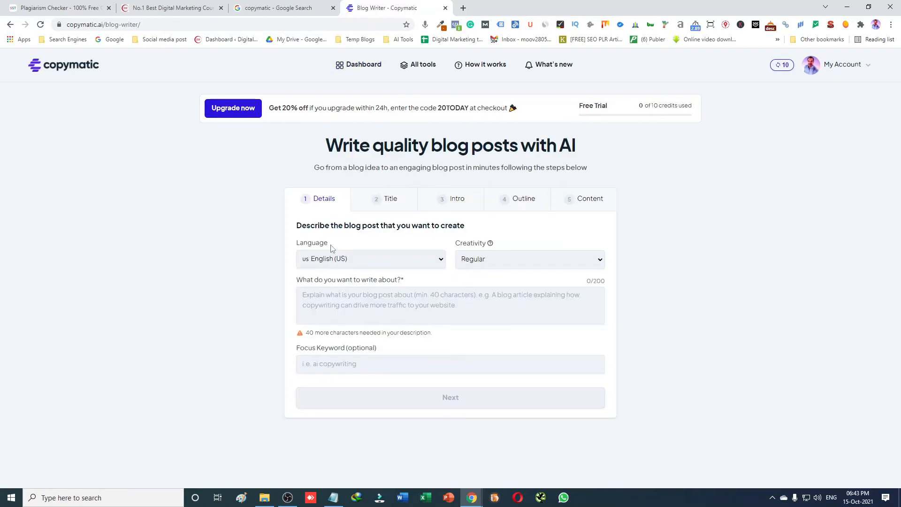
left_click(333, 498)
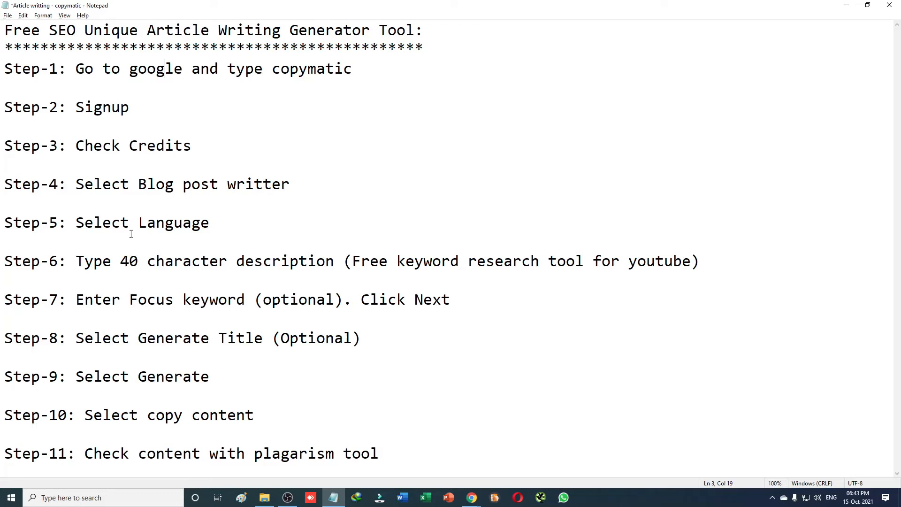
key("alt+Tab")
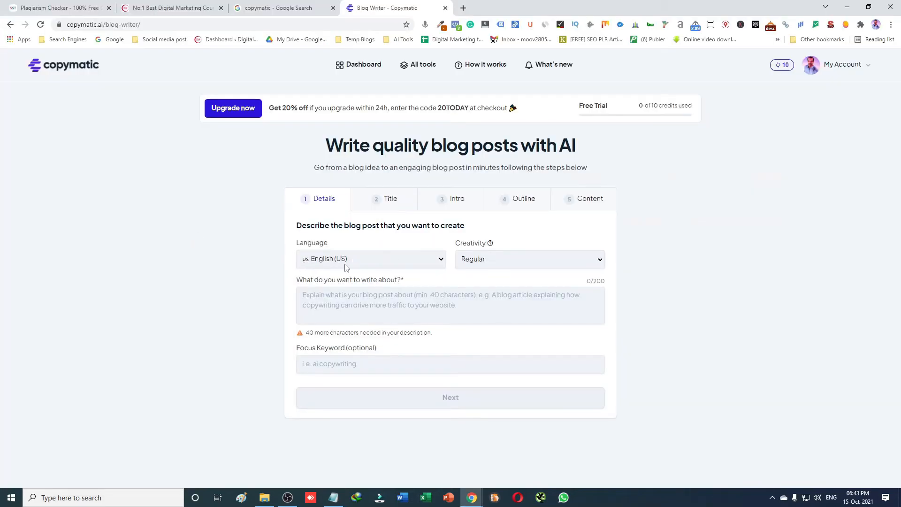
left_click(380, 258)
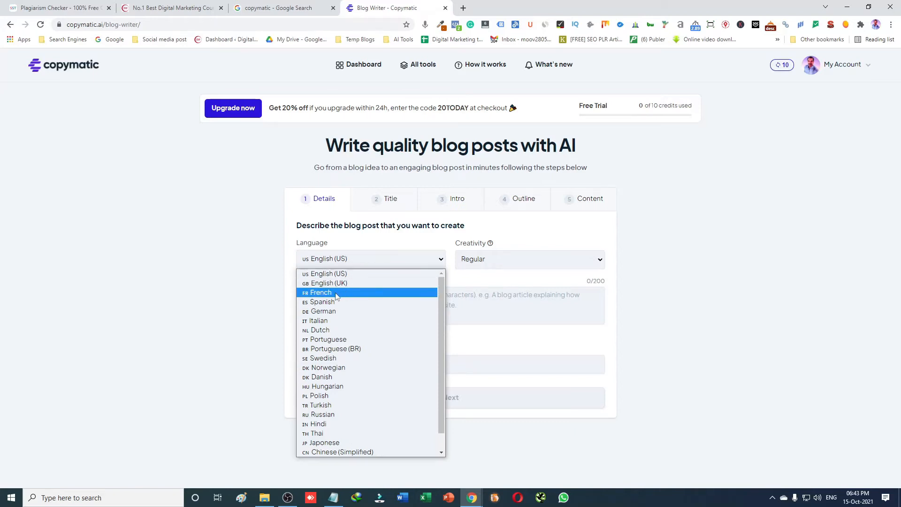
left_click(402, 258)
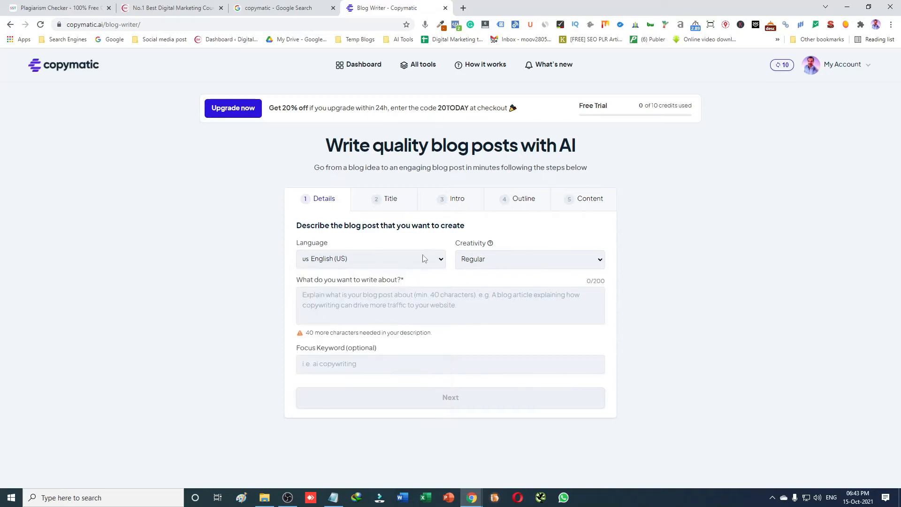
left_click(499, 261)
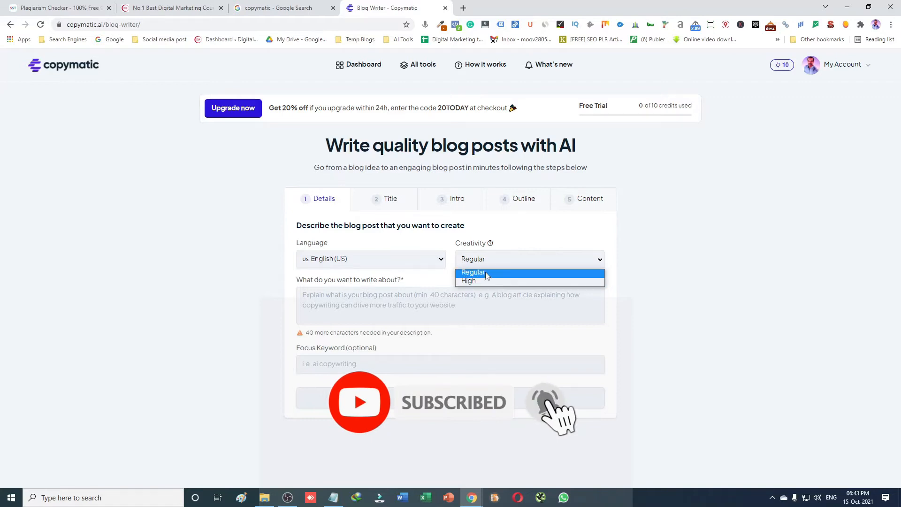
left_click(487, 274)
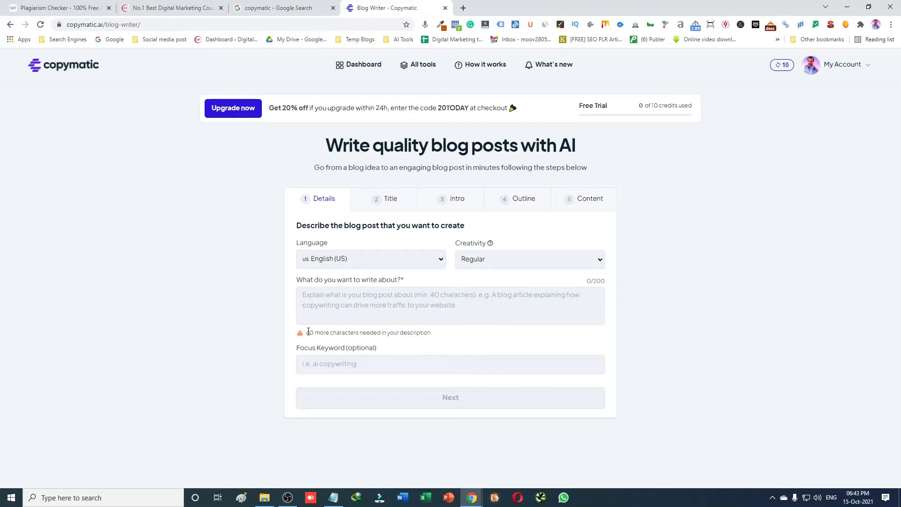
Check the minimum character requirement for the blog description and consult the Notepad notes for the sample topic.
left_click_drag(305, 332, 359, 338)
mouse_move(333, 494)
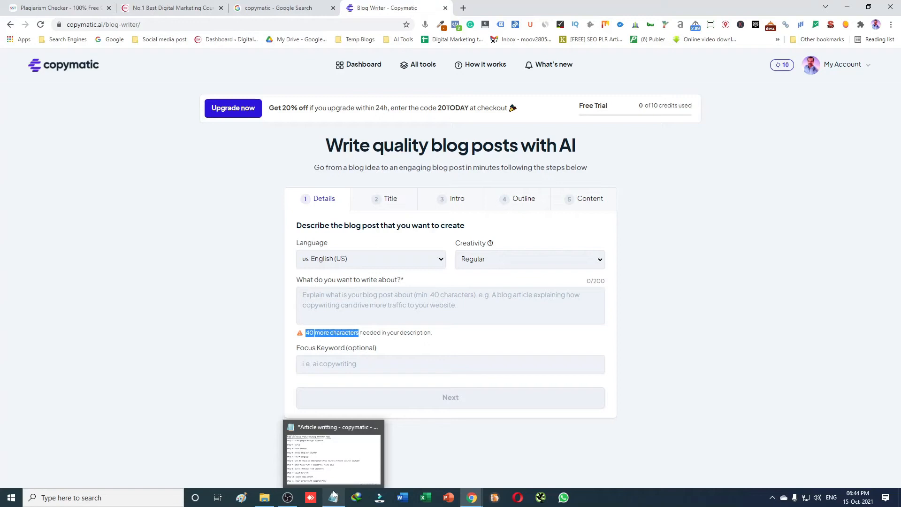
mouse_move(371, 453)
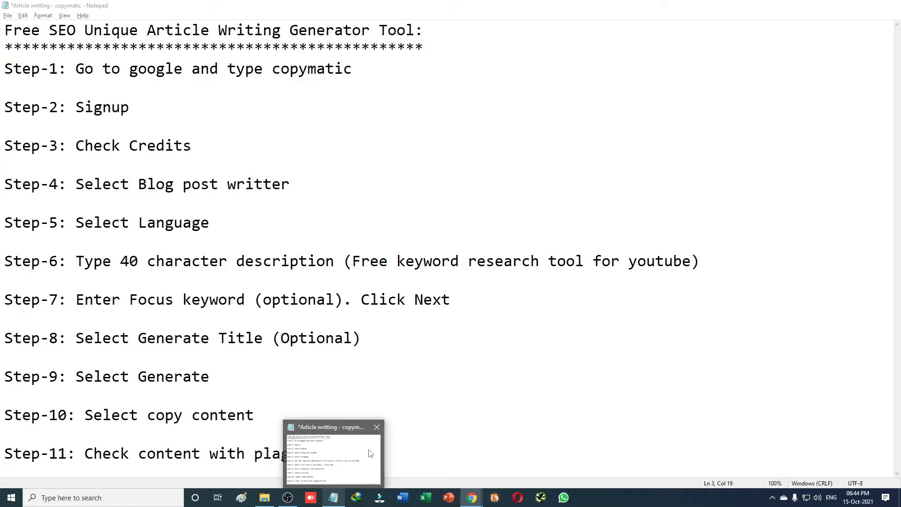
left_click(342, 498)
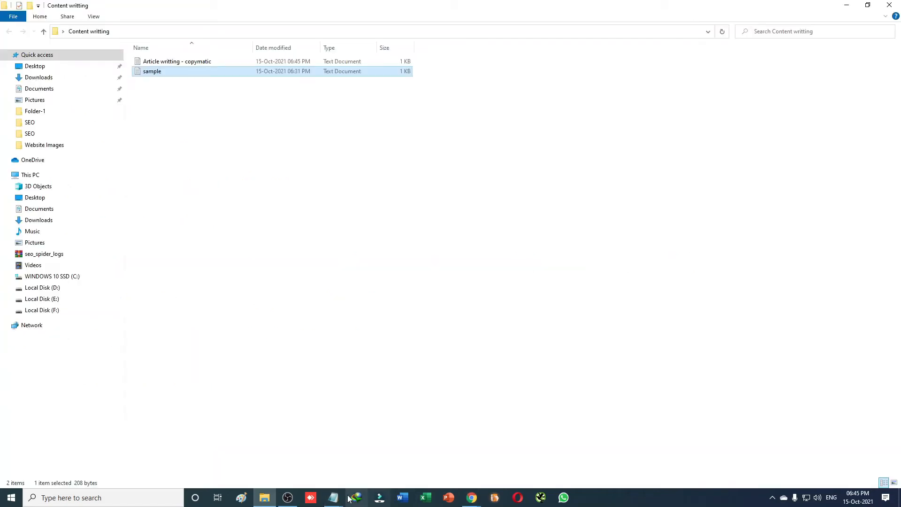
left_click(345, 498)
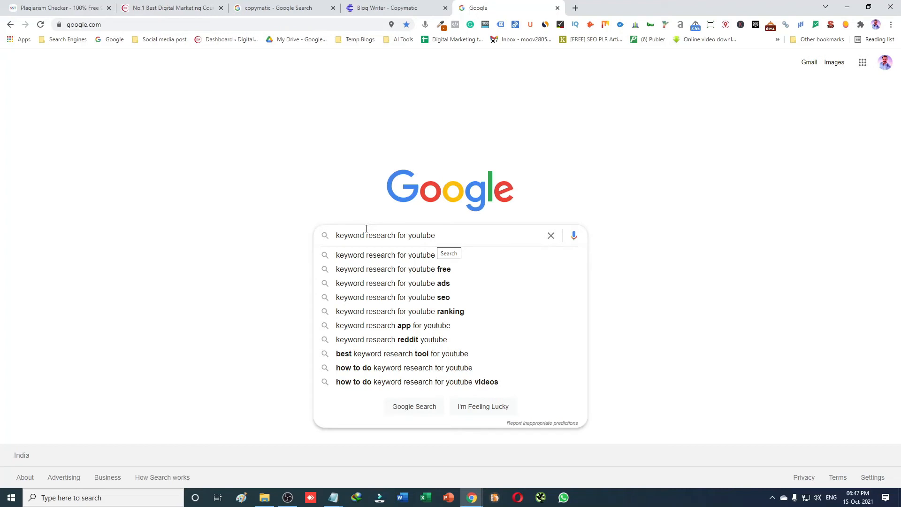
Enter "keyword research for youtube" as the blog post description in the Copymatic blog writer.
key("alt+Tab")
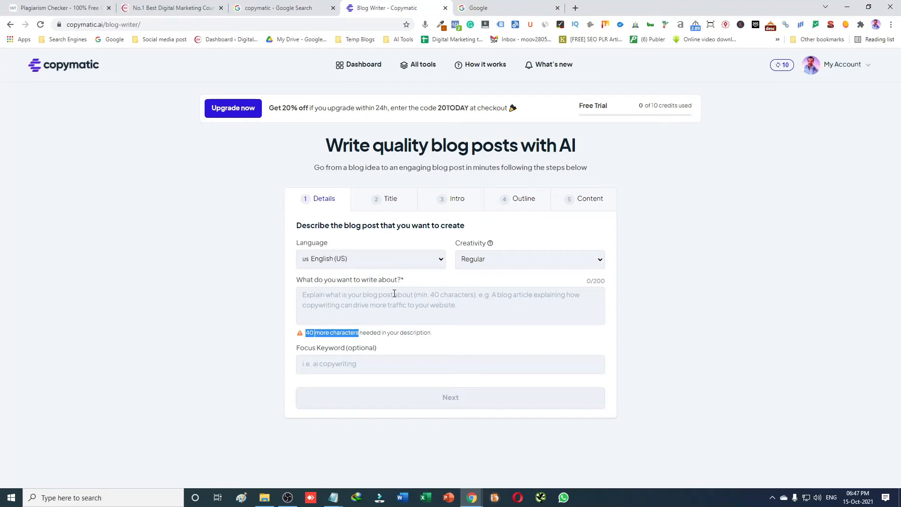
left_click(395, 294)
type("keyword research for youtube")
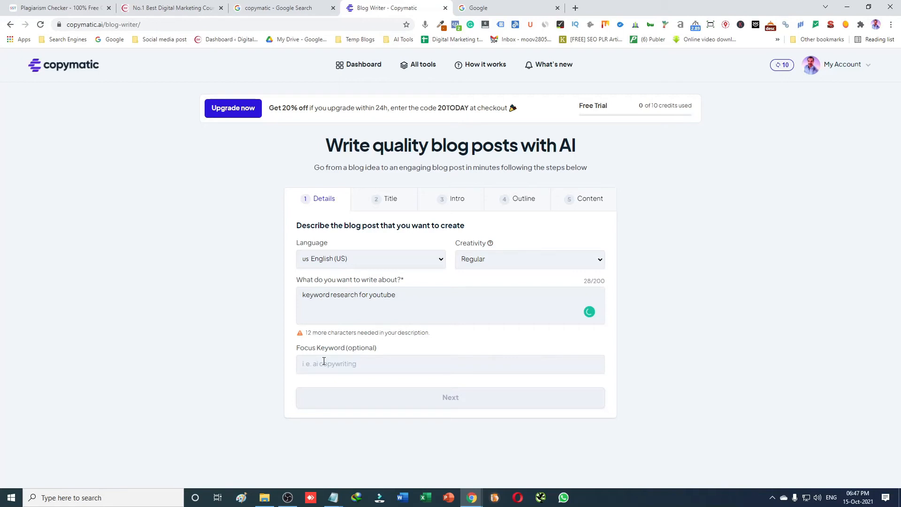
Set the focus keyword to "keyword research for youtube", extend the description to "write blog post keyword research for youtube", and continue to the title stage.
left_click(324, 361)
type("keyword research for youtube")
left_click(302, 296)
type("write blog o")
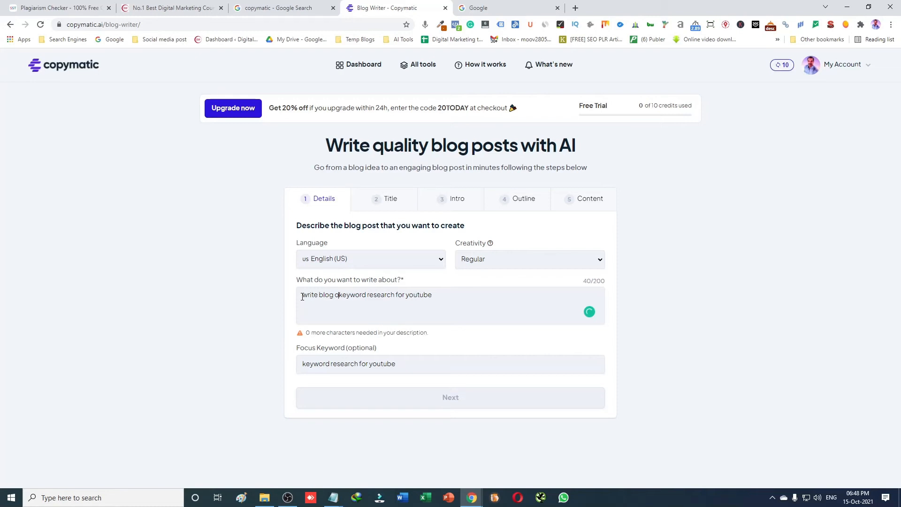
type("ost")
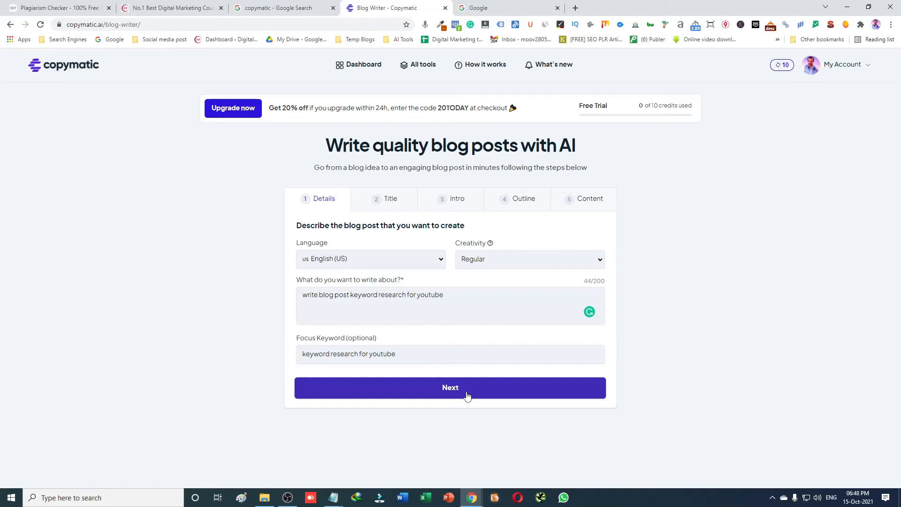
left_click(467, 396)
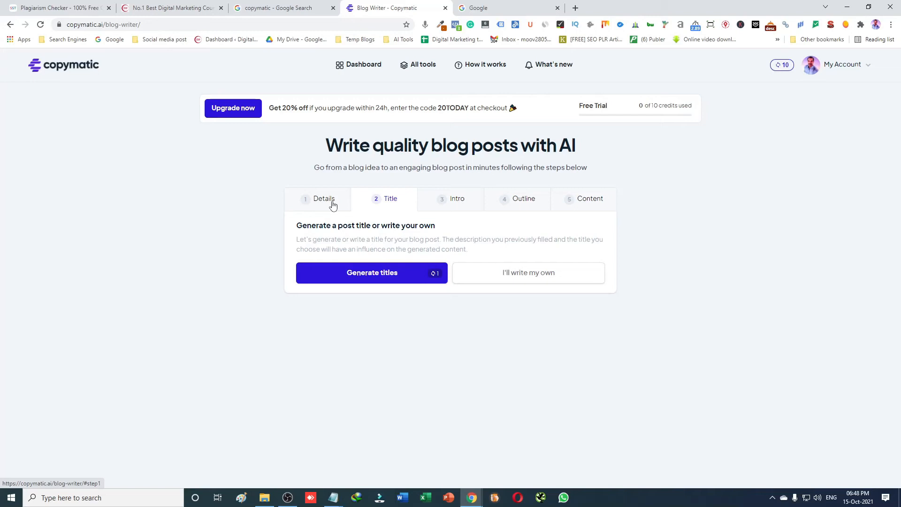
Title the post "keyword research for youtube", generate its intro, and choose to write the outline manually.
left_click(430, 276)
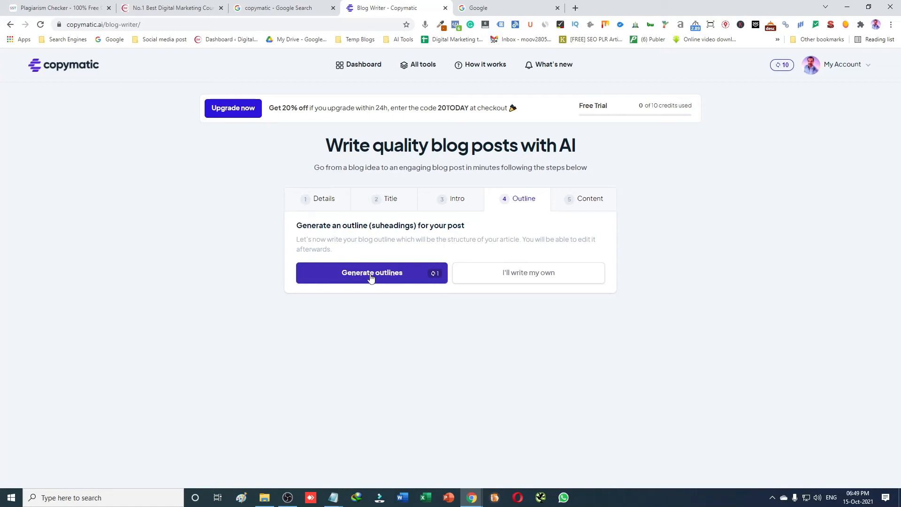
left_click(516, 282)
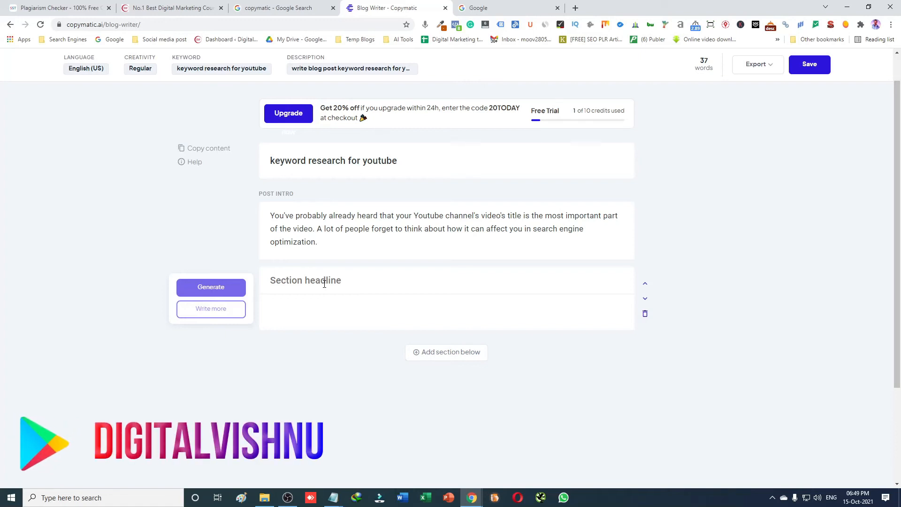
Generate section paragraphs under the Notepad headlines "keyword research for youtube videos" and "keyword research for youtube free".
key("alt+Tab")
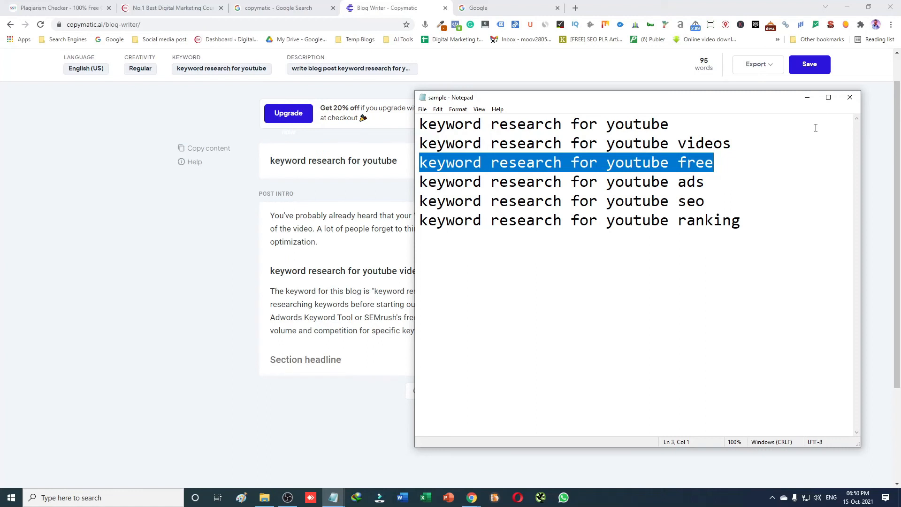
left_click(211, 379)
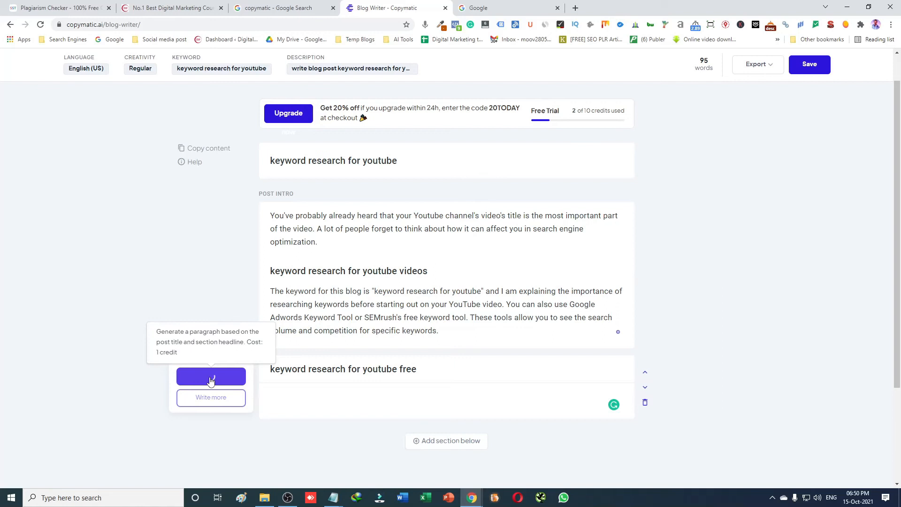
Add a section headlined "keyword research for youtube ads", generate its paragraph, and extend it with more AI-written text.
left_click(458, 447)
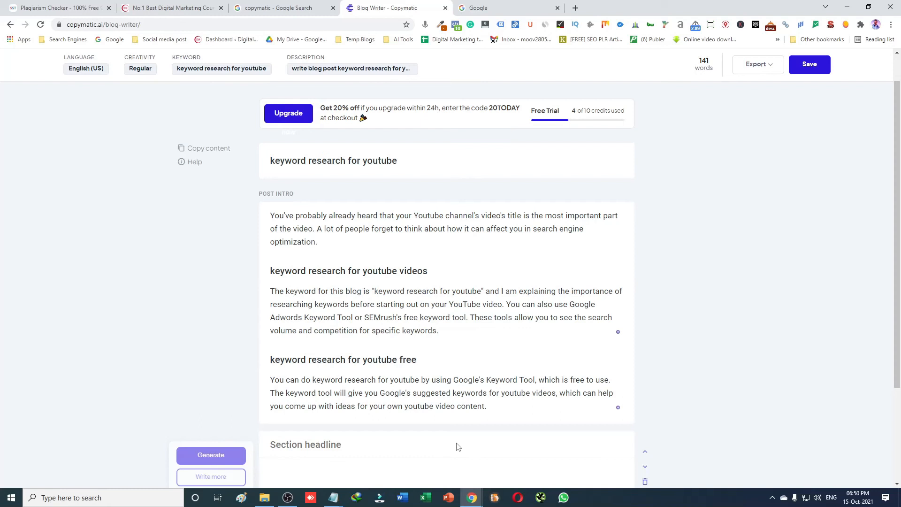
left_click(458, 447)
type("keyword research for youtube ads")
scroll(311, 345, "down", 3)
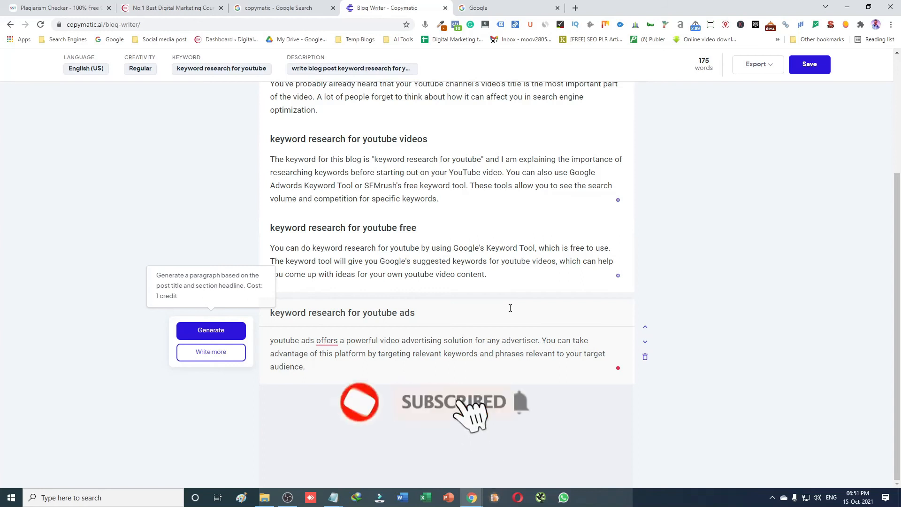
left_click(214, 356)
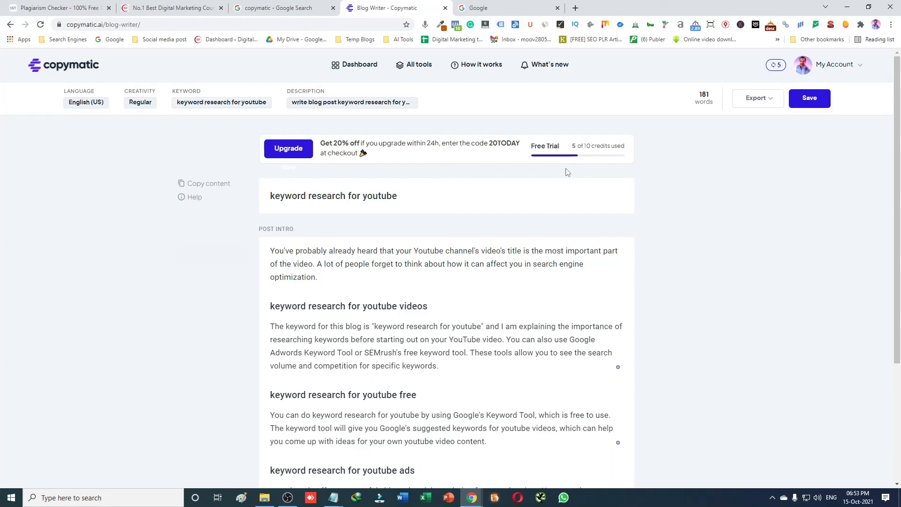
Copy the whole blog post into the Small SEO Tools plagiarism checker, and return to the article in Copymatic.
left_click(61, 8)
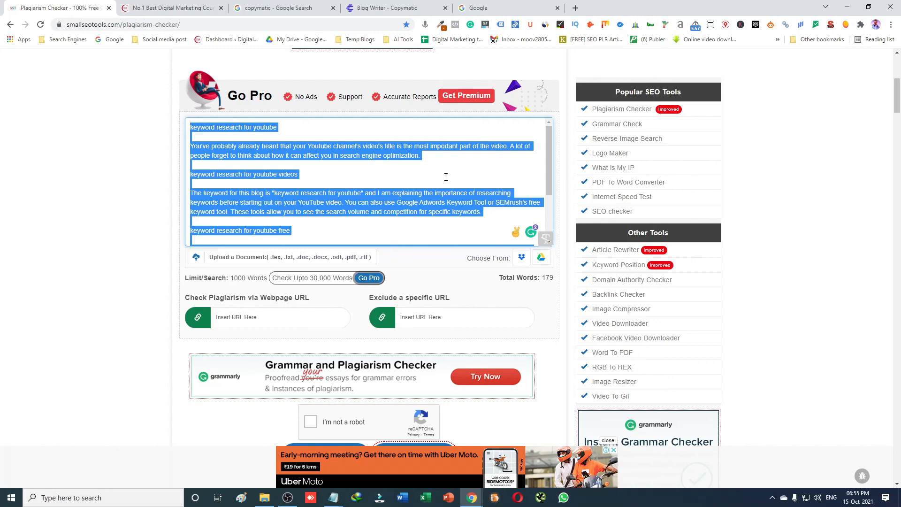
key("ctrl+4")
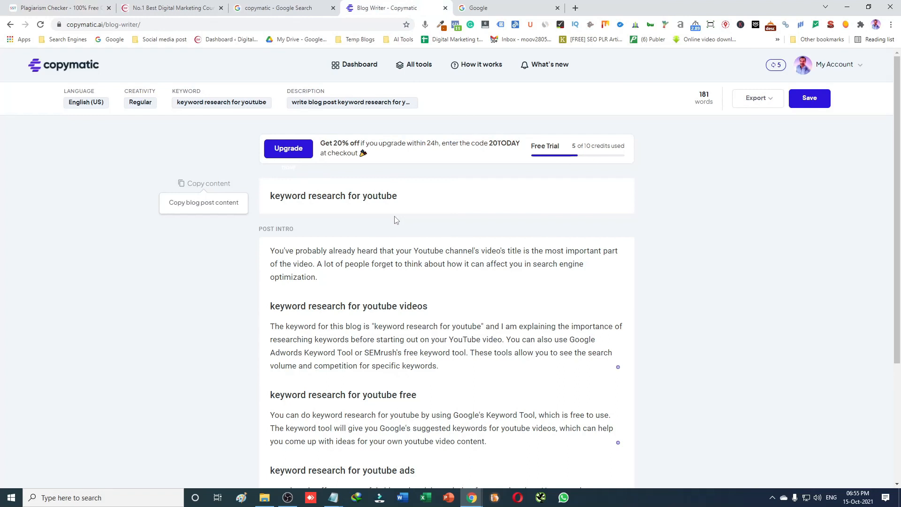